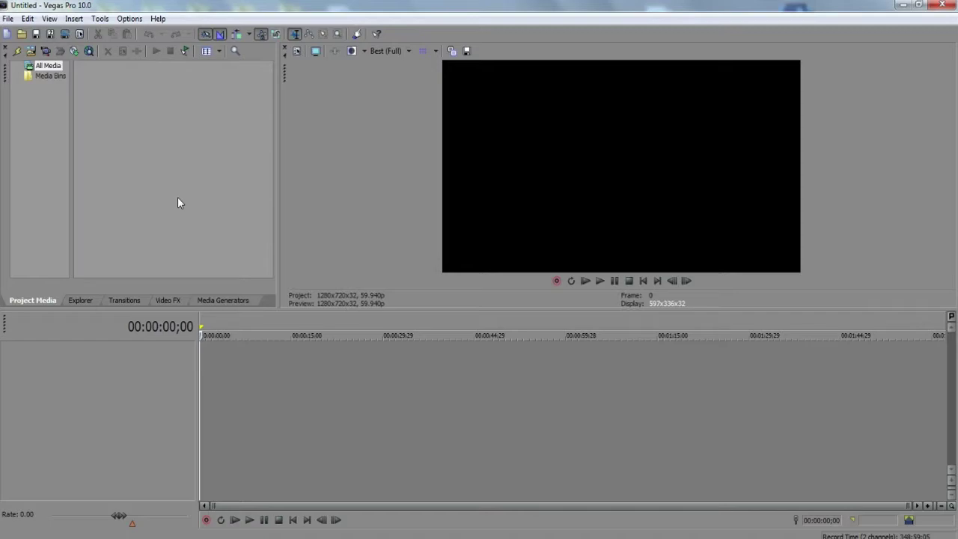
- Import the Arkaden 2 MP4 clip from the Gaming > Clips > Used folder on the Desktop
left_click(8, 18)
mouse_move(54, 140)
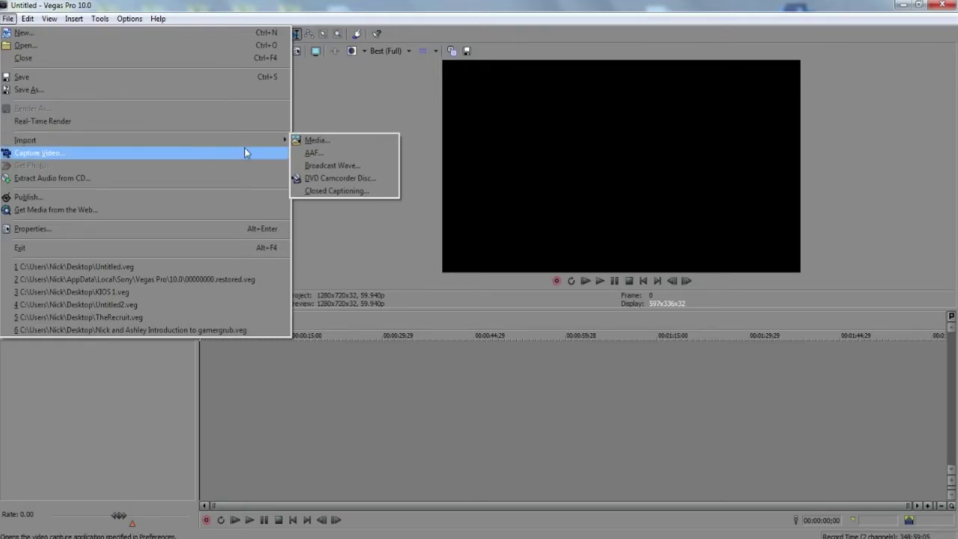
left_click(313, 140)
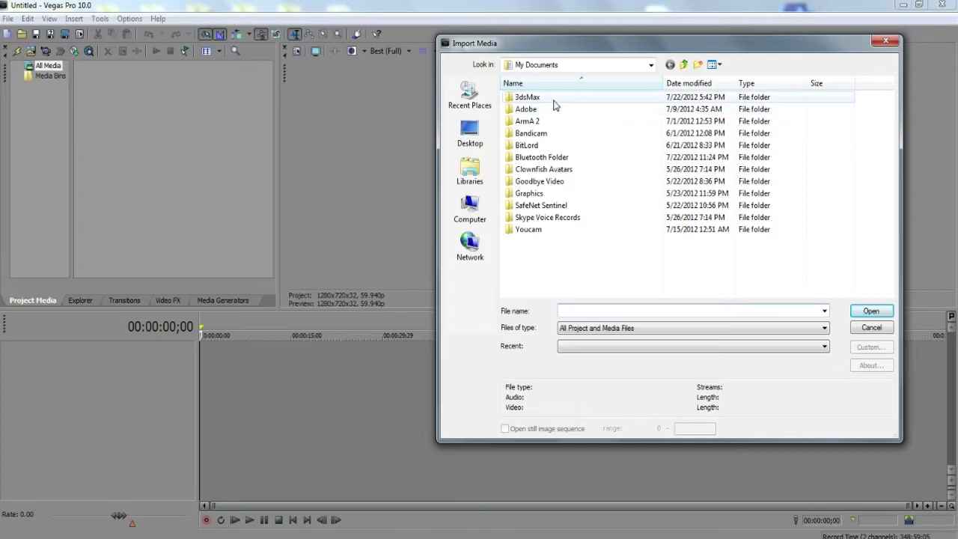
left_click(471, 133)
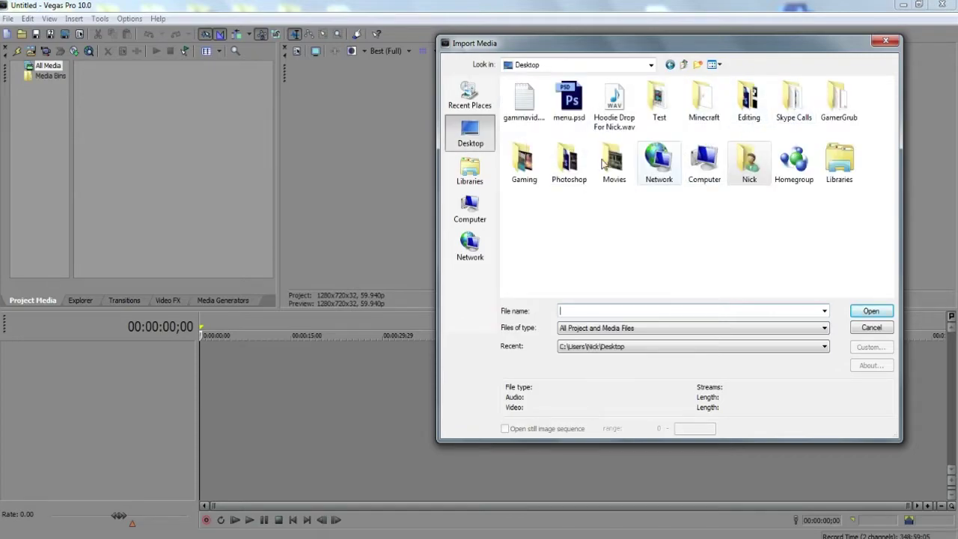
double_click(528, 165)
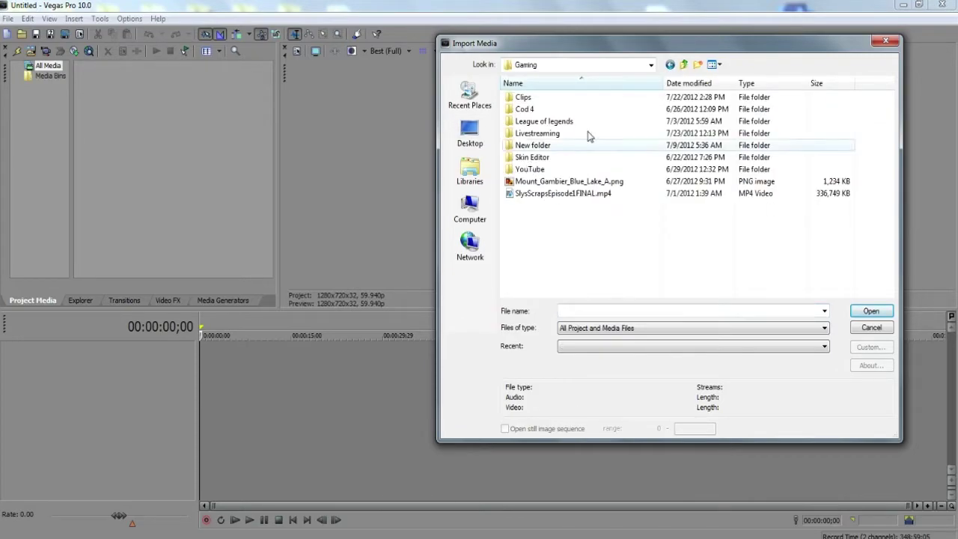
double_click(560, 98)
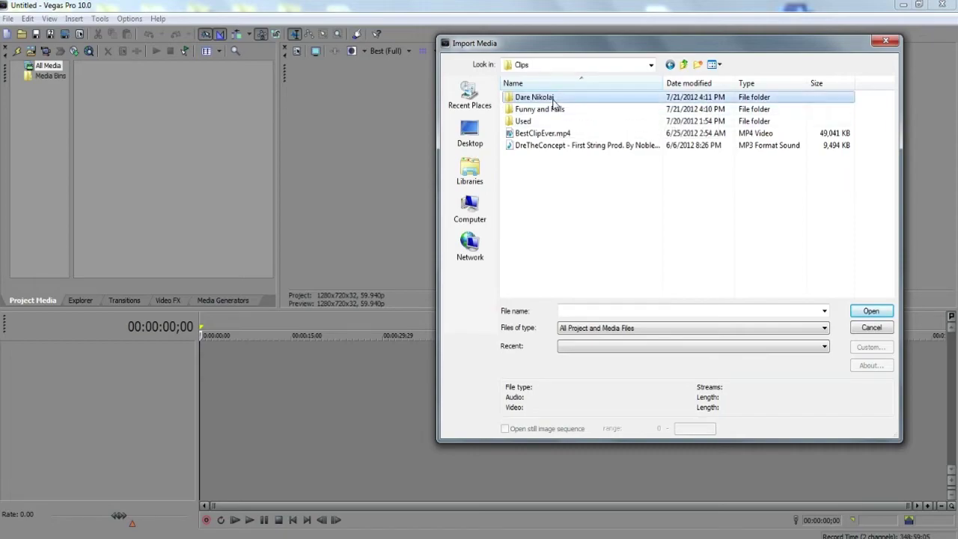
double_click(544, 122)
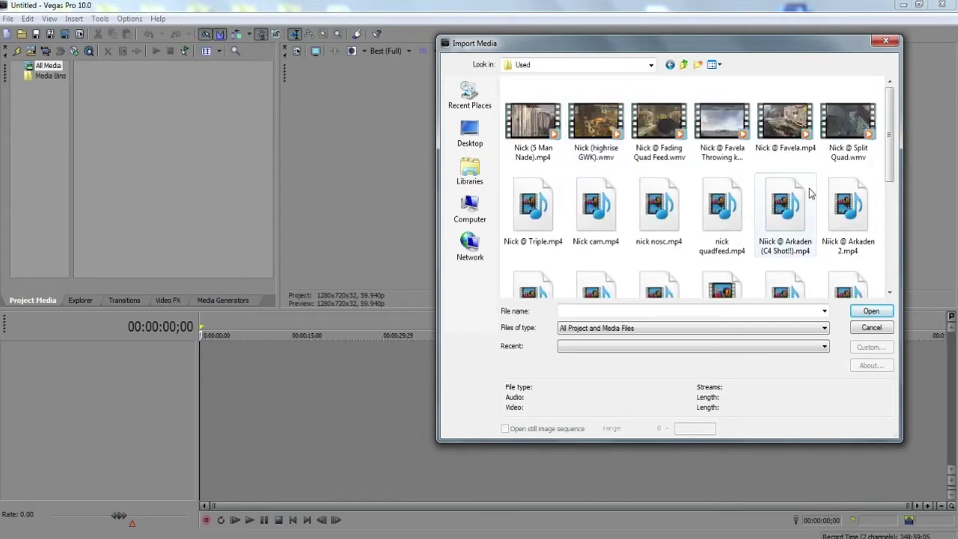
left_click(808, 217)
scroll(813, 218, "down", 1)
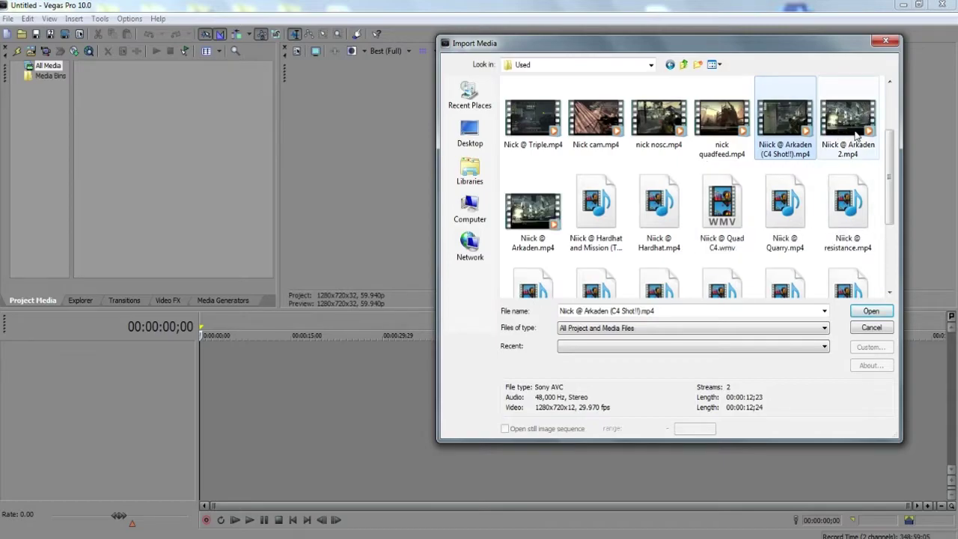
double_click(849, 123)
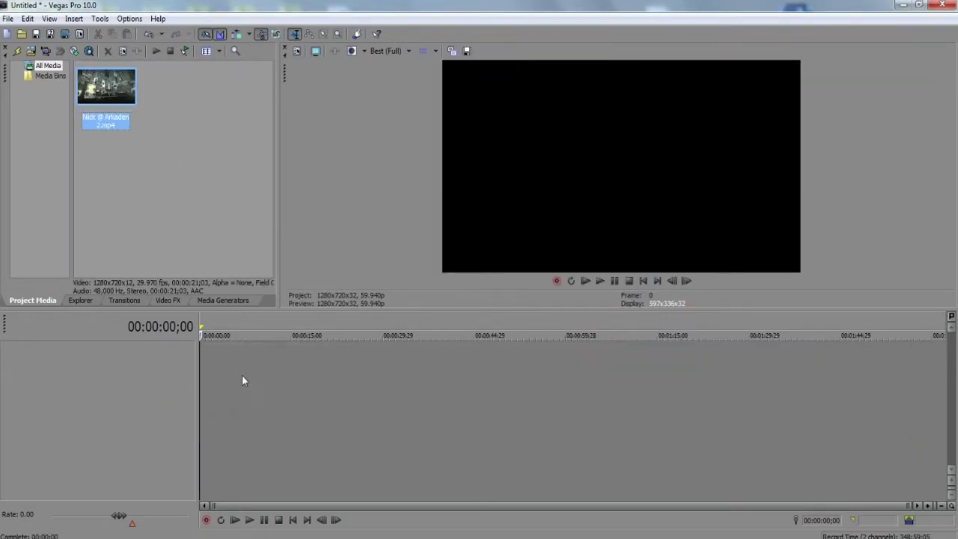
- Place the imported clip at the start of the timeline and advance frame by frame from 00:00:11;00
left_click(267, 373)
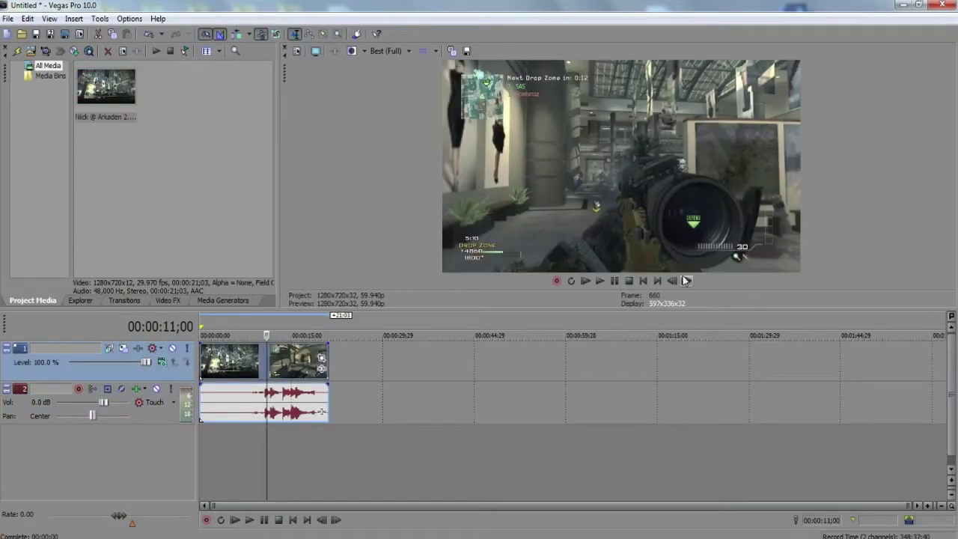
left_click(693, 281)
left_click(693, 281)
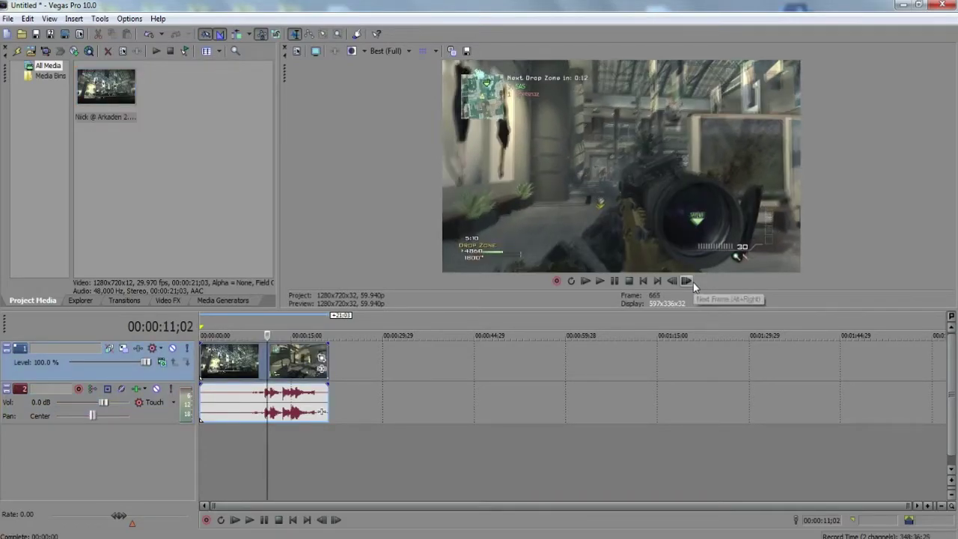
left_click(693, 282)
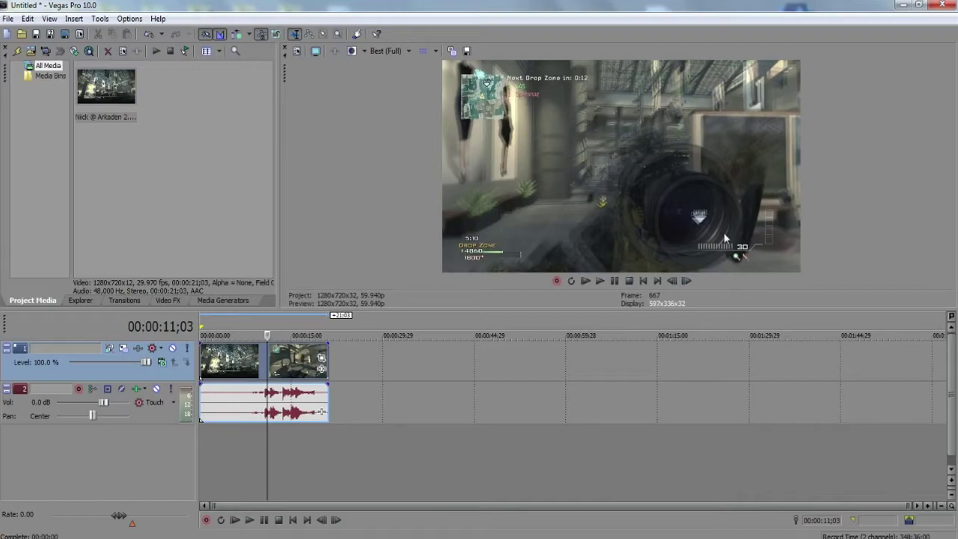
- Disable resampling on the video event in the timeline
right_click(298, 374)
mouse_move(365, 296)
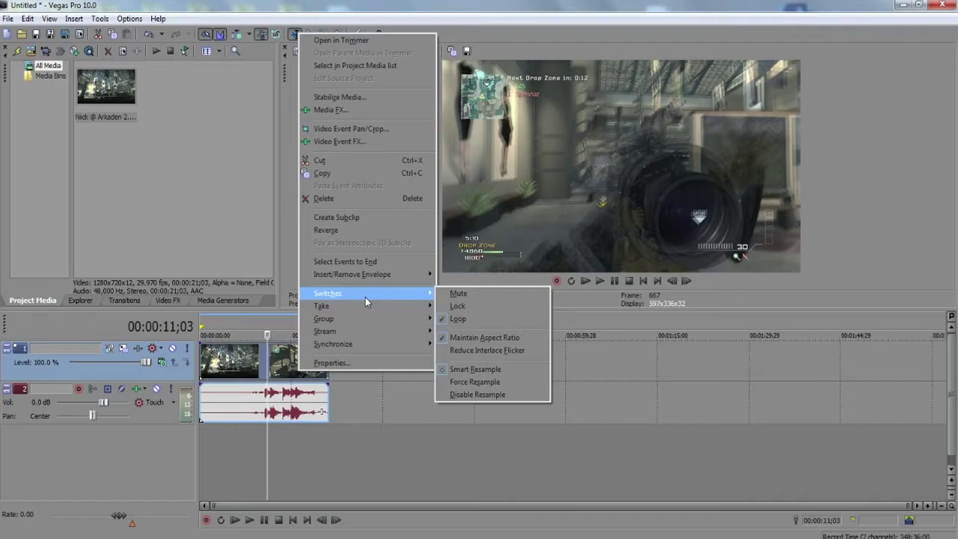
left_click(496, 394)
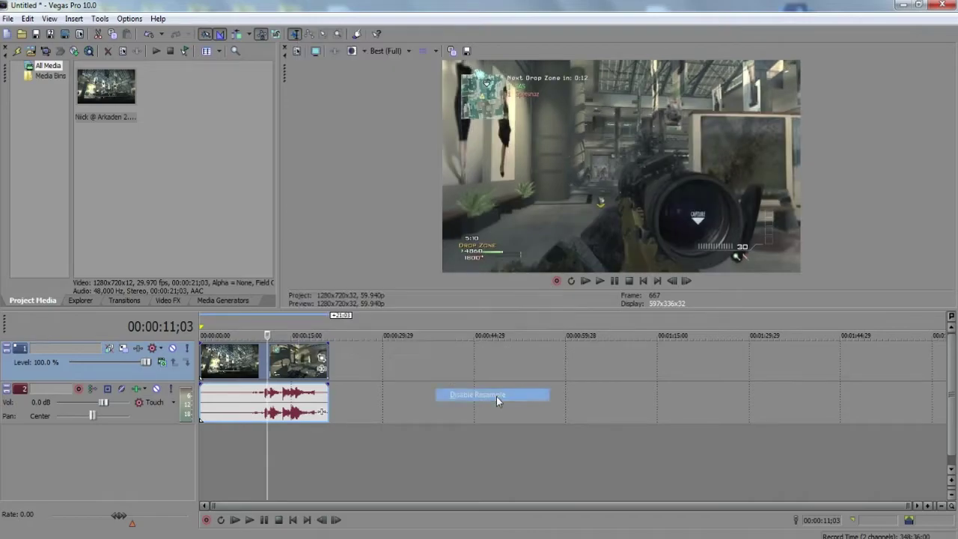
- Advance through the following frames one at a time to examine the preview for frame blending
left_click(688, 279)
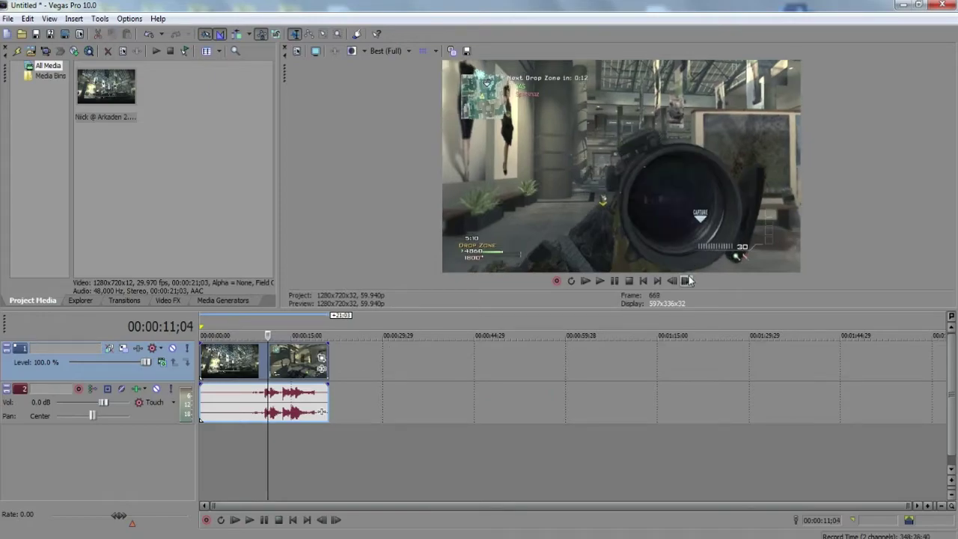
left_click(688, 278)
left_click(688, 279)
left_click(688, 278)
left_click(689, 280)
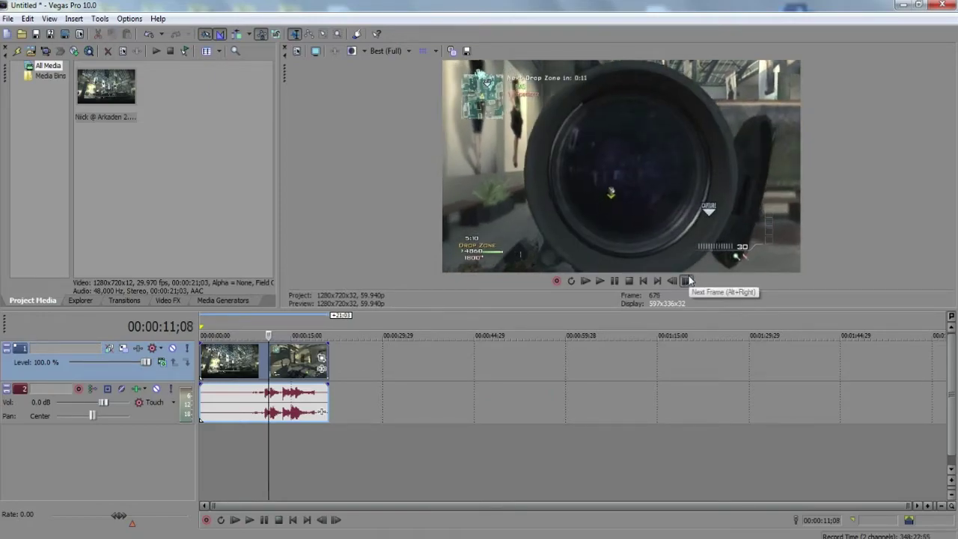
left_click(689, 280)
left_click(688, 280)
left_click(688, 280)
left_click(689, 278)
left_click(688, 278)
left_click(689, 278)
left_click(240, 363)
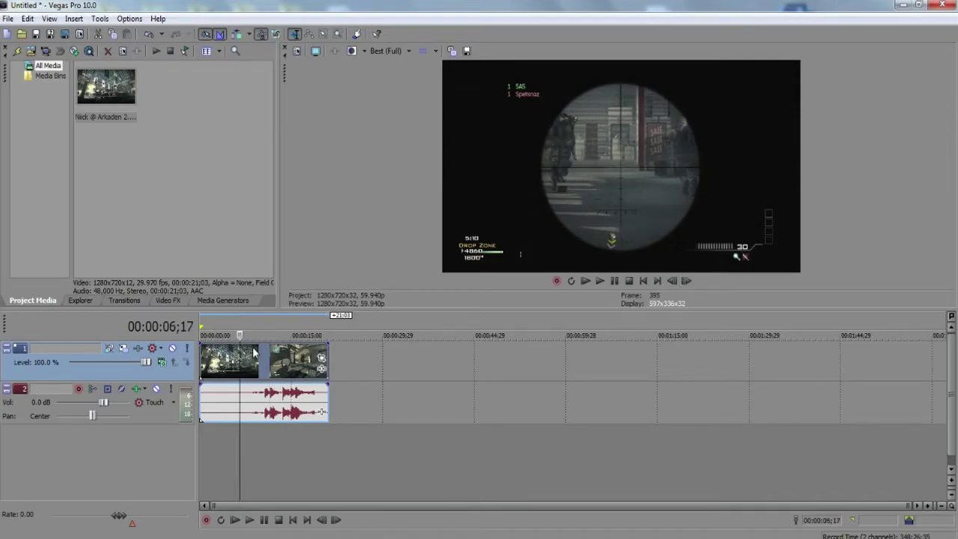
left_click(8, 18)
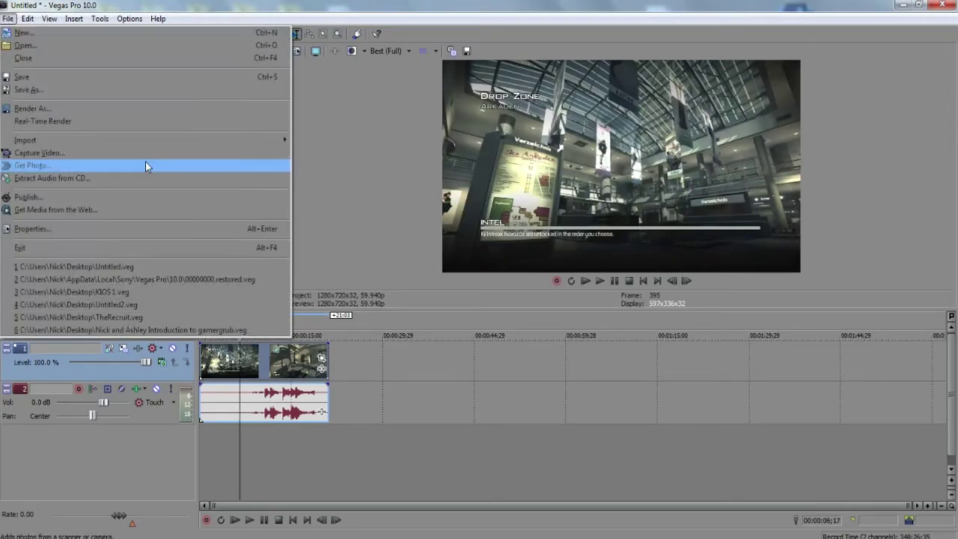
left_click(440, 383)
- Split the clip at about 10 seconds and delete its opening part from the timeline
left_click(259, 392)
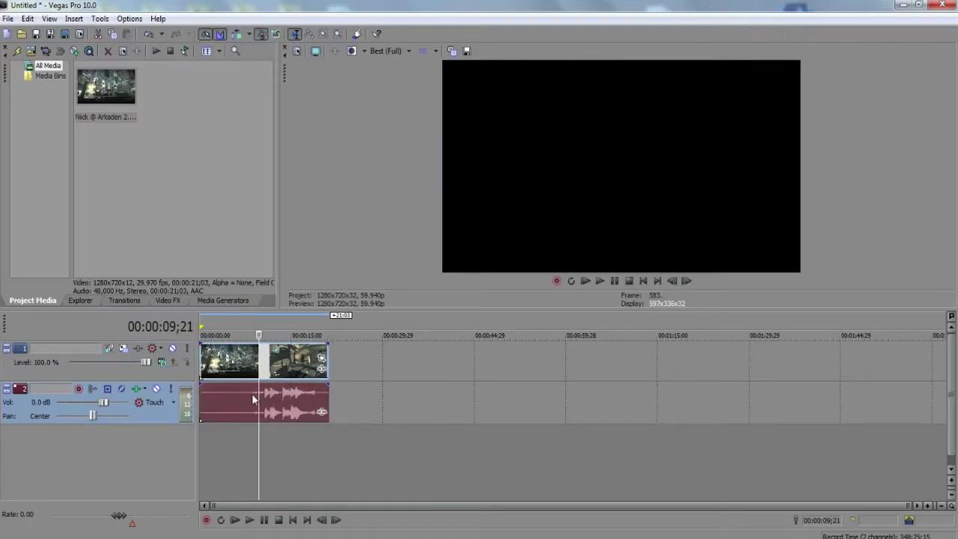
left_click(251, 393)
left_click(263, 395)
left_click(268, 402)
left_click(261, 399)
left_click(215, 378)
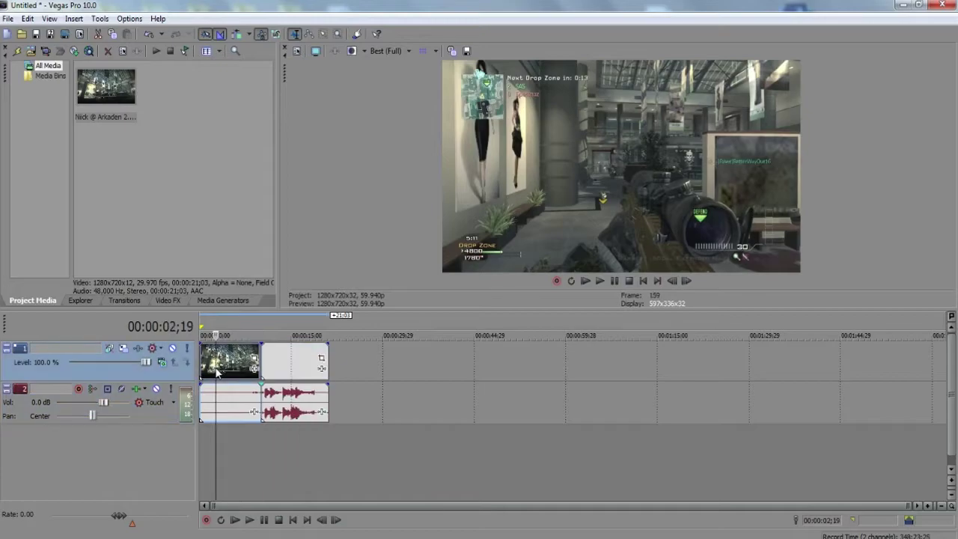
key("Delete")
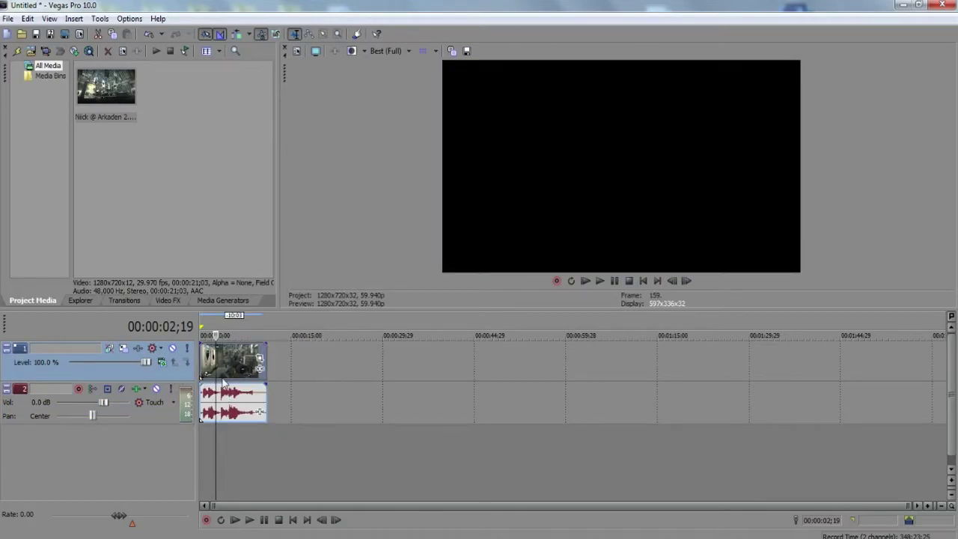
- Check the resample setting of the remaining video event
right_click(236, 368)
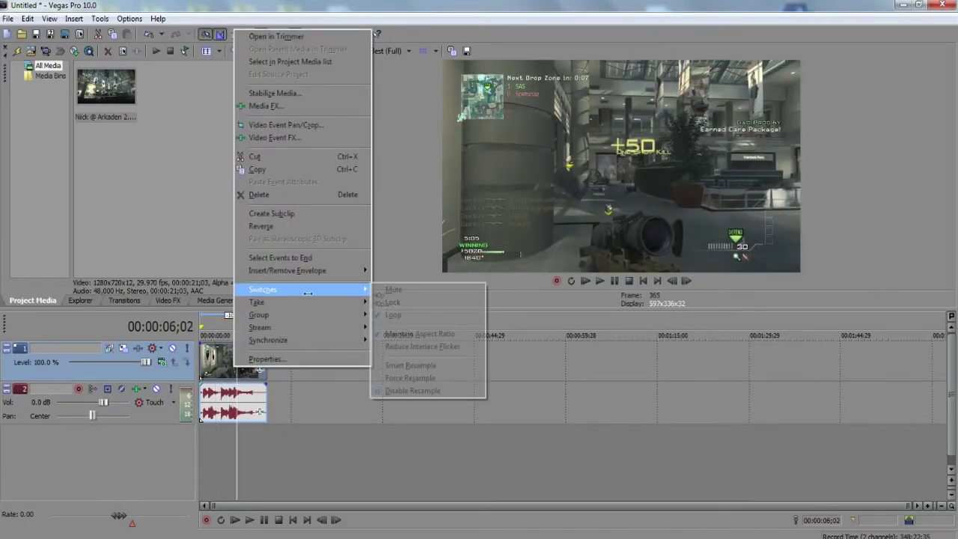
left_click(506, 413)
- Open the project properties and make the video settings the default for all new projects
left_click(8, 18)
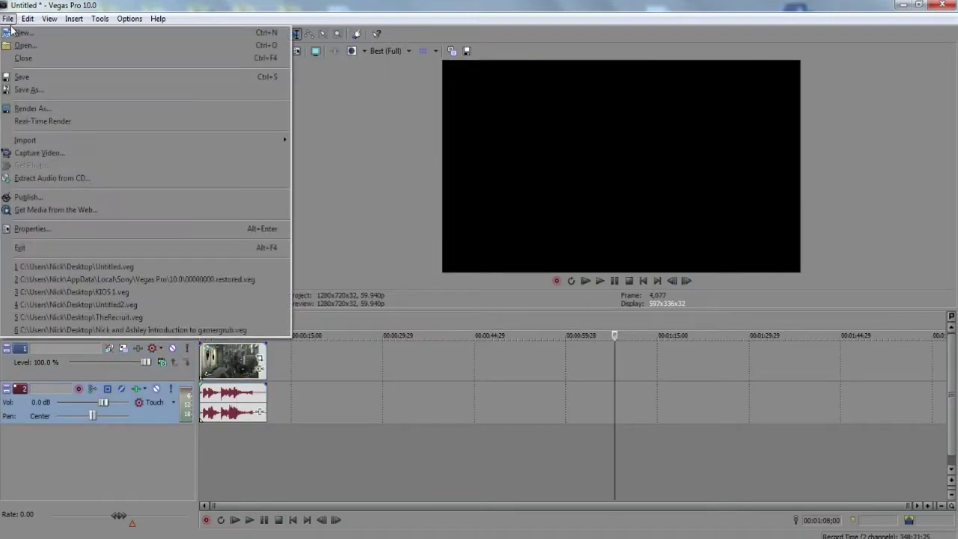
left_click(35, 228)
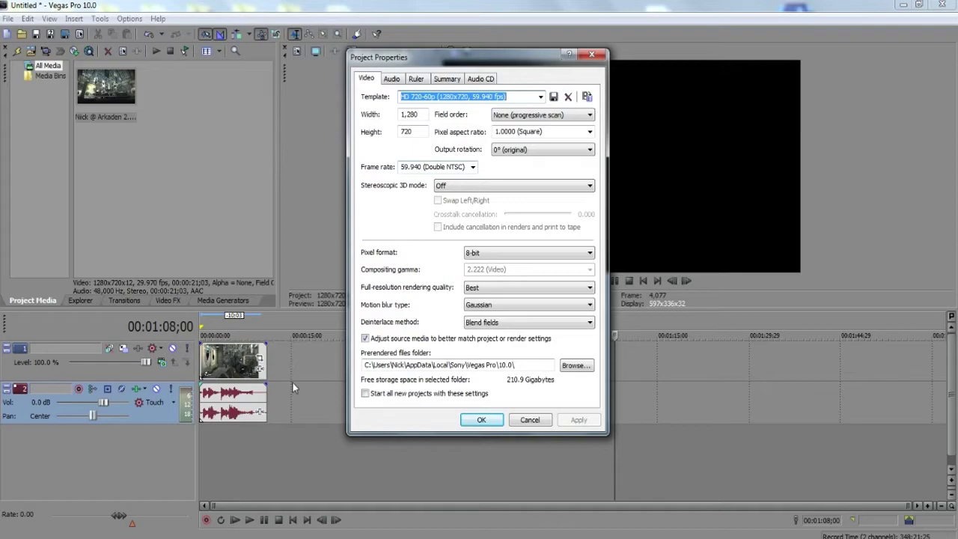
left_click(365, 393)
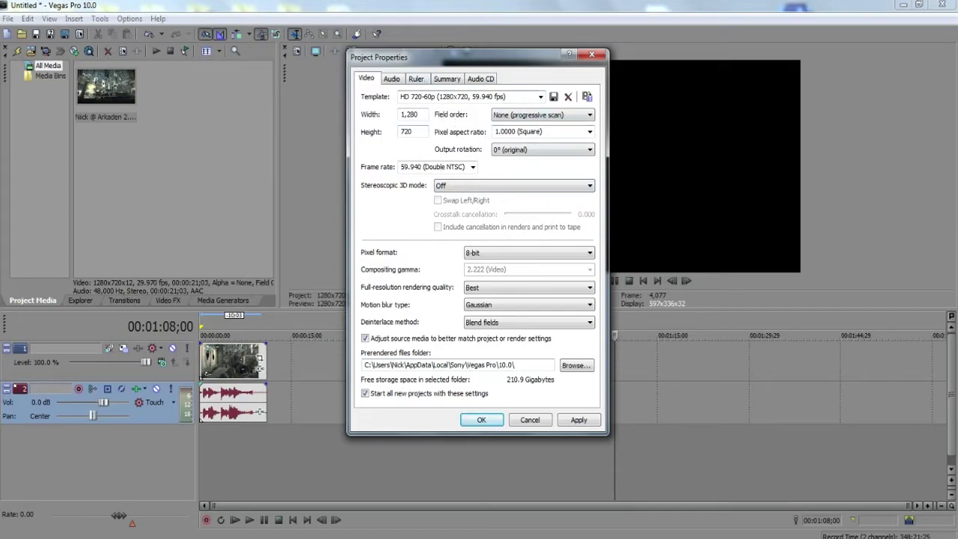
- Try the HD 1080-60i project template with a frame rate of 59.940 (Double NTSC)
left_click(540, 98)
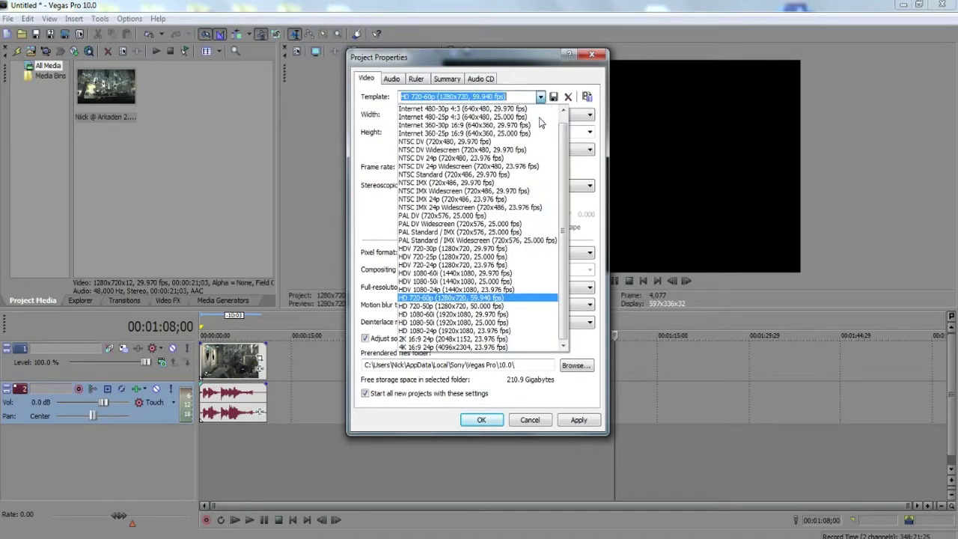
left_click(509, 319)
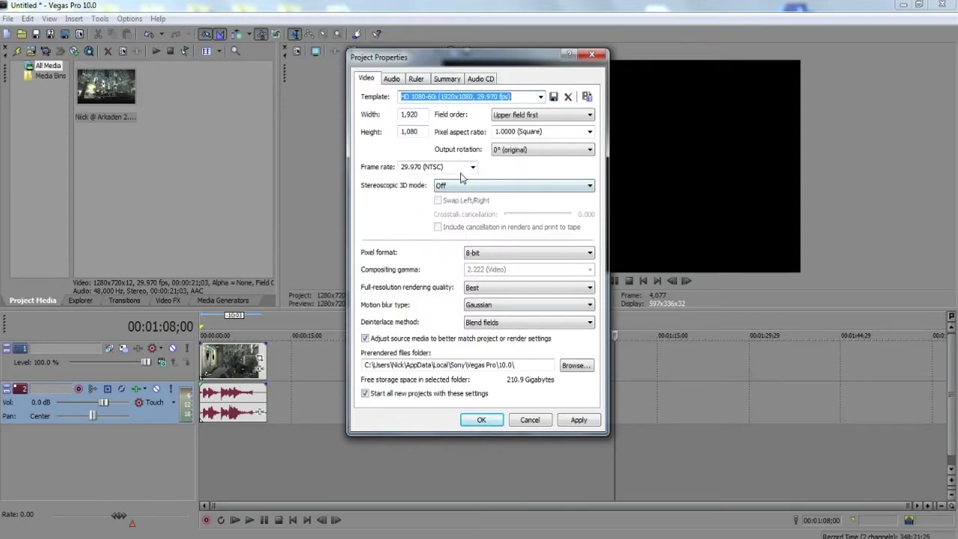
left_click(472, 167)
left_click(446, 253)
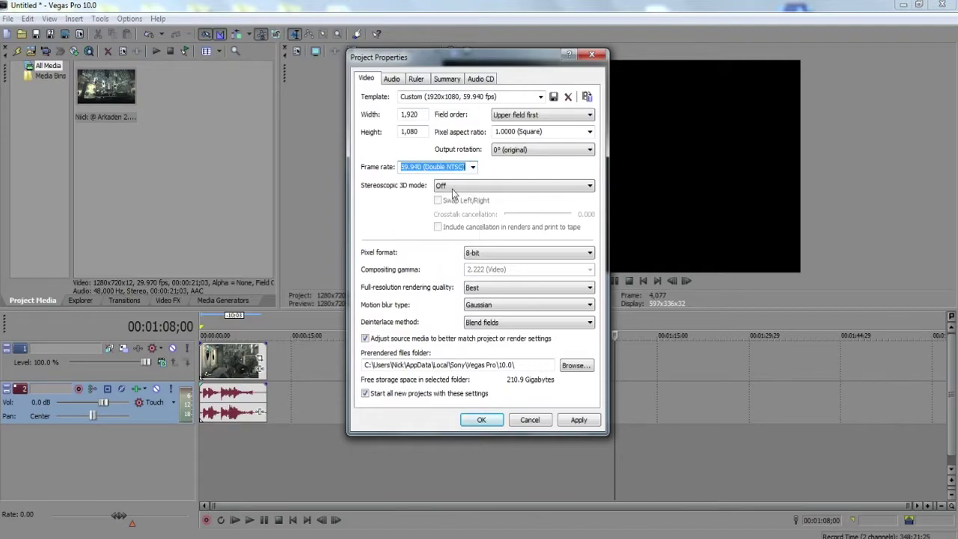
- Set the project template to HD 720-60p, full-resolution rendering quality to Best and motion blur type to Gaussian
left_click(540, 96)
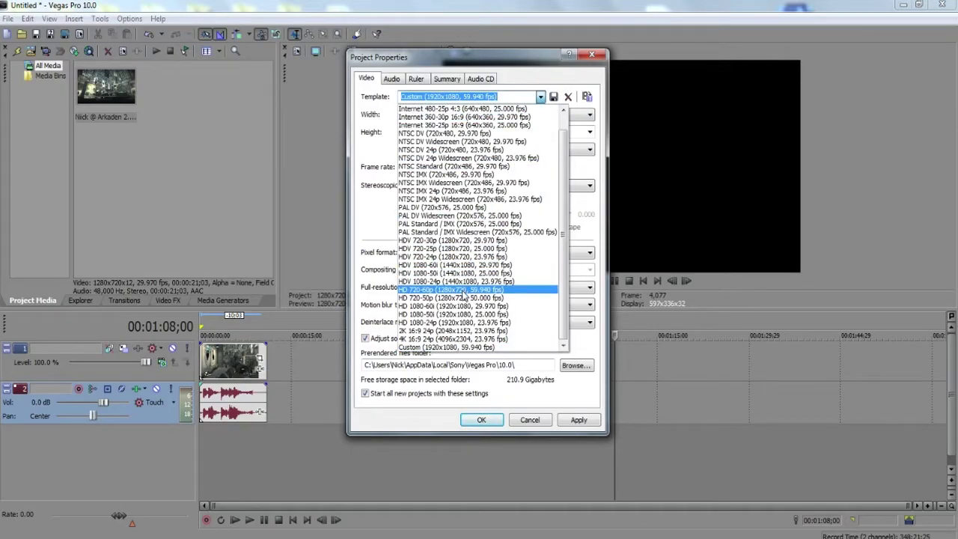
left_click(461, 291)
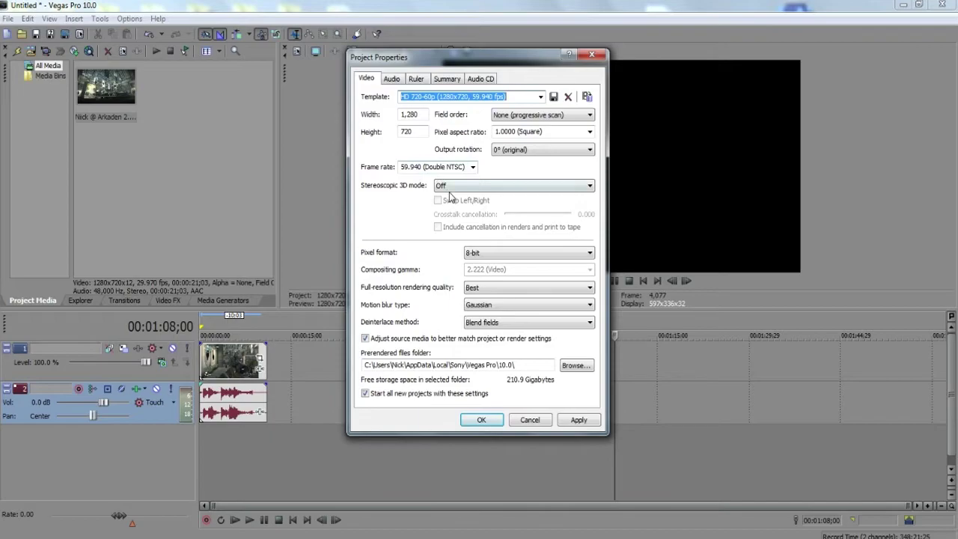
left_click(496, 287)
left_click(496, 297)
left_click(504, 305)
left_click(494, 314)
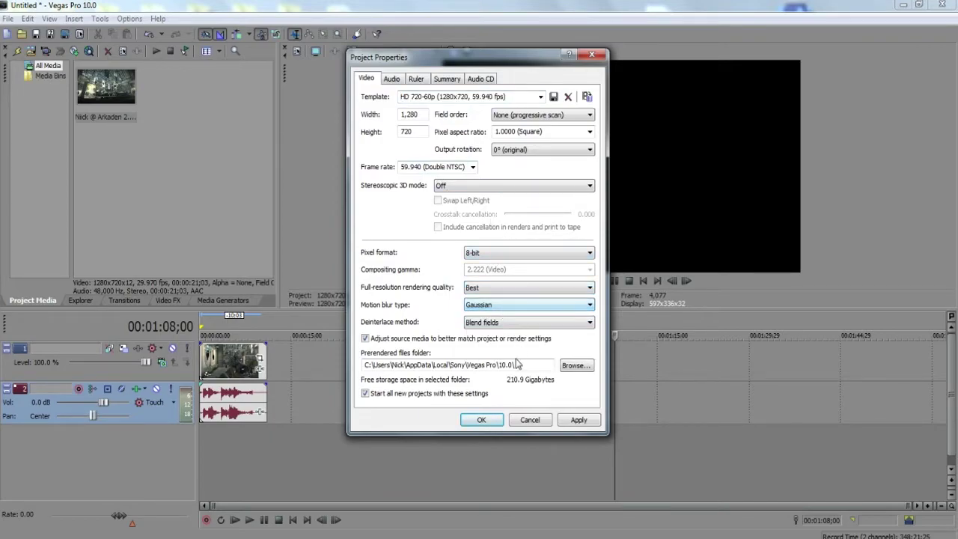
left_click(366, 395)
- Set the project audio to 96,000 Hz, 16-bit and Best resample quality as default for new projects, and apply the properties
left_click(394, 78)
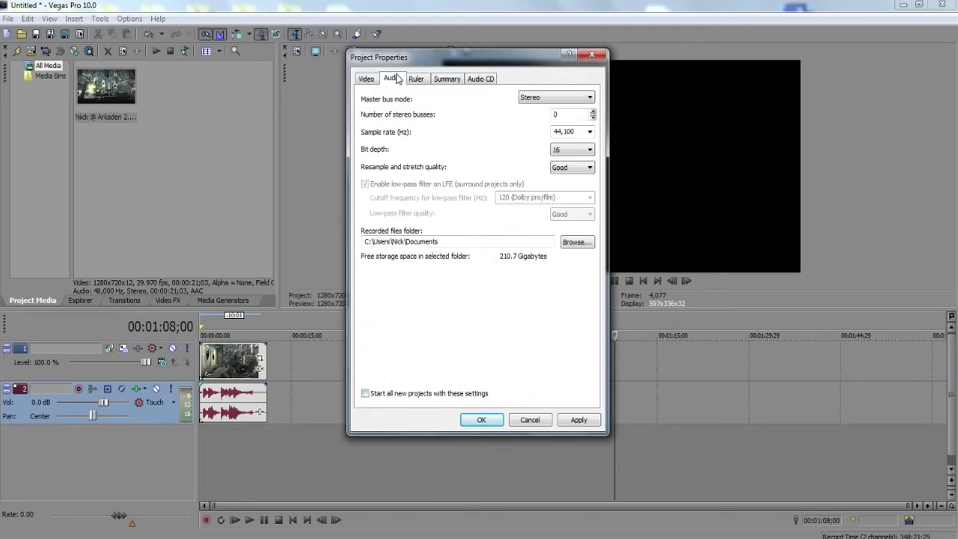
left_click(590, 131)
left_click(580, 201)
left_click(588, 150)
left_click(580, 159)
left_click(582, 168)
left_click(577, 198)
left_click(431, 396)
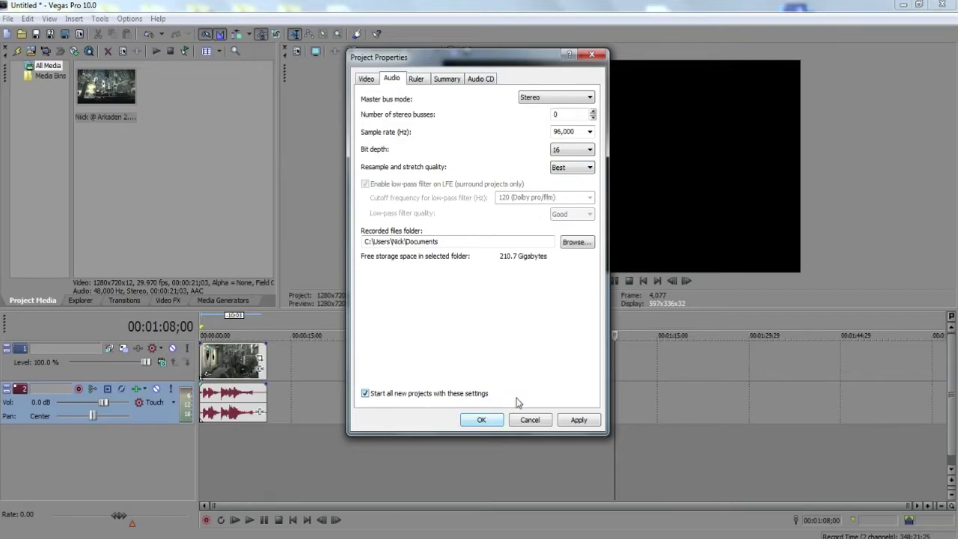
left_click(366, 78)
left_click(391, 78)
left_click(581, 419)
left_click(501, 421)
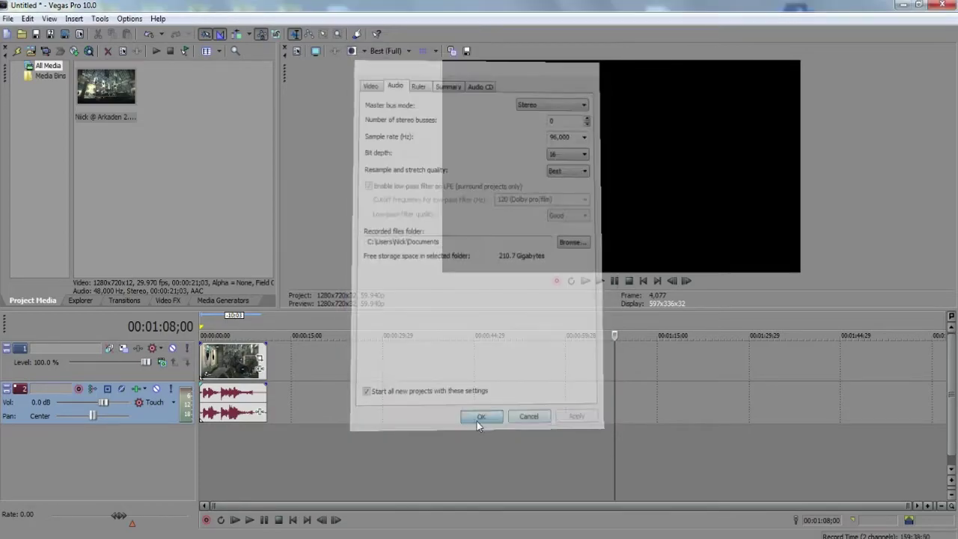
- Open the Render As dialog and select MainConcept AVC/AAC (*.mp4) as the output format
left_click(7, 19)
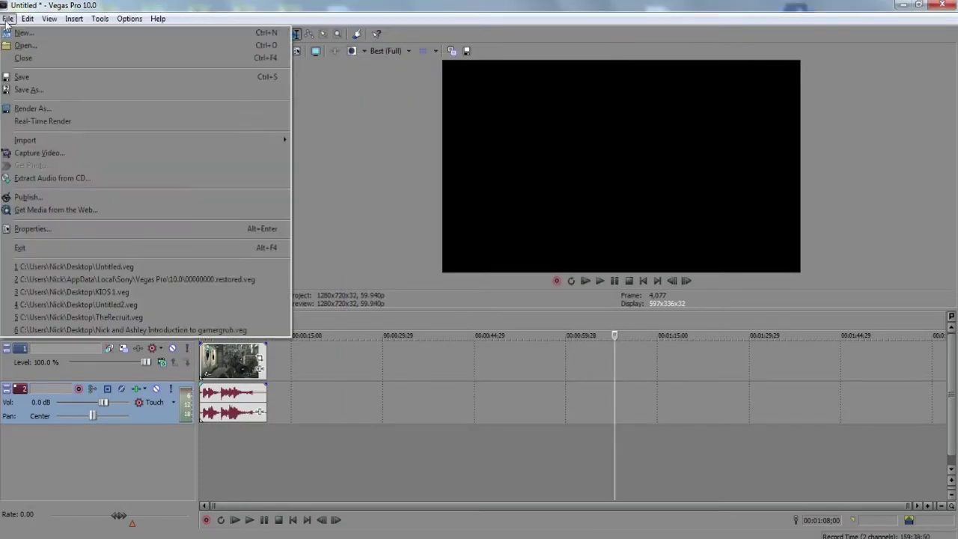
left_click(42, 110)
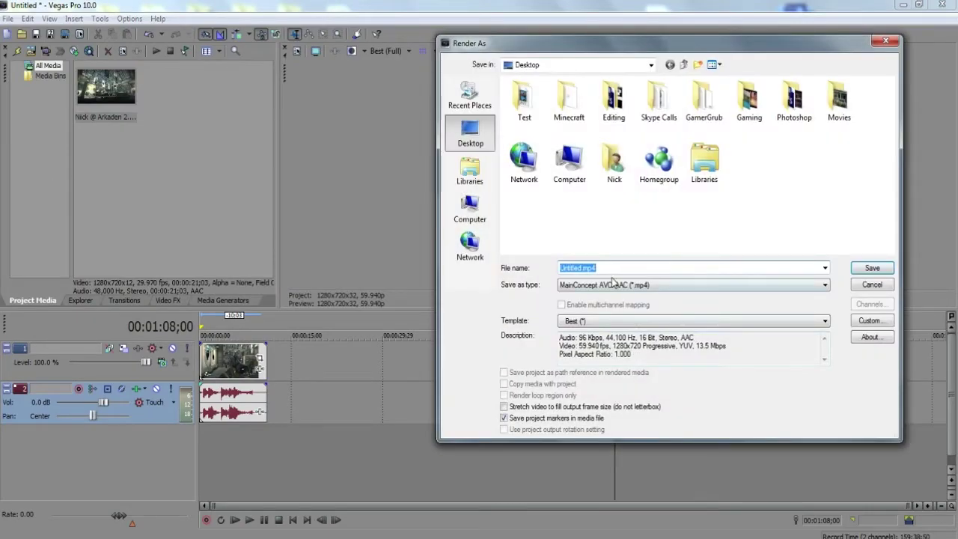
left_click(576, 322)
left_click(589, 320)
left_click(608, 286)
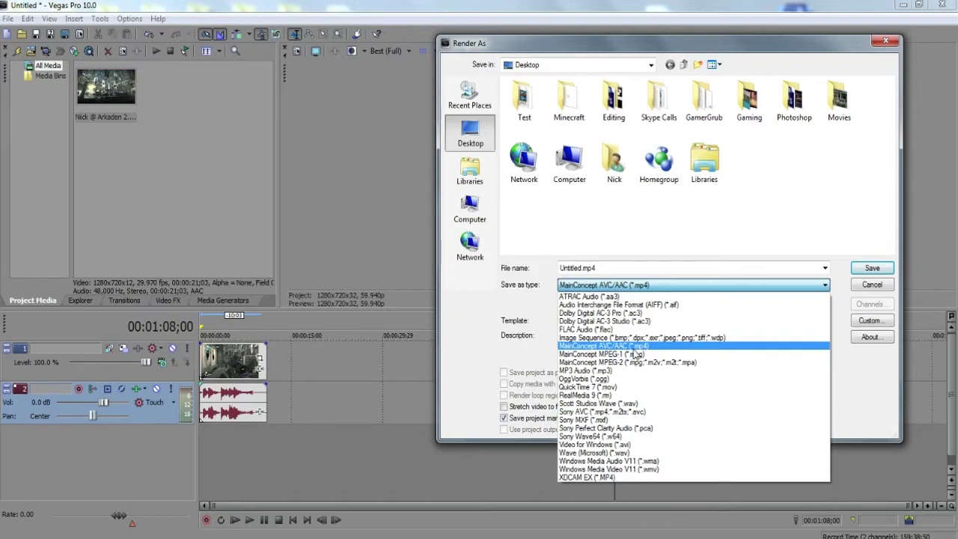
left_click(634, 347)
- Open the custom render settings for the Best template and review the video frame size and frame rate options
left_click(870, 320)
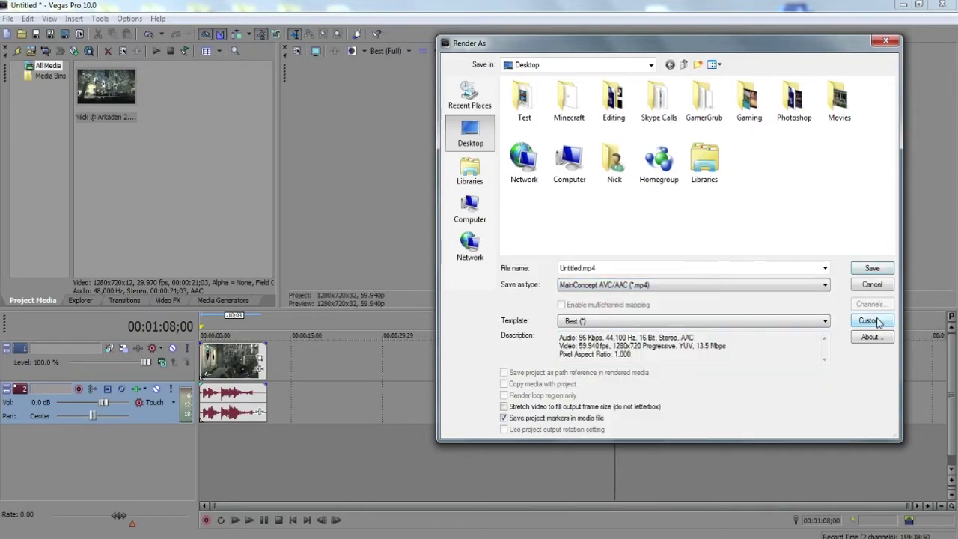
left_click_drag(651, 53, 608, 77)
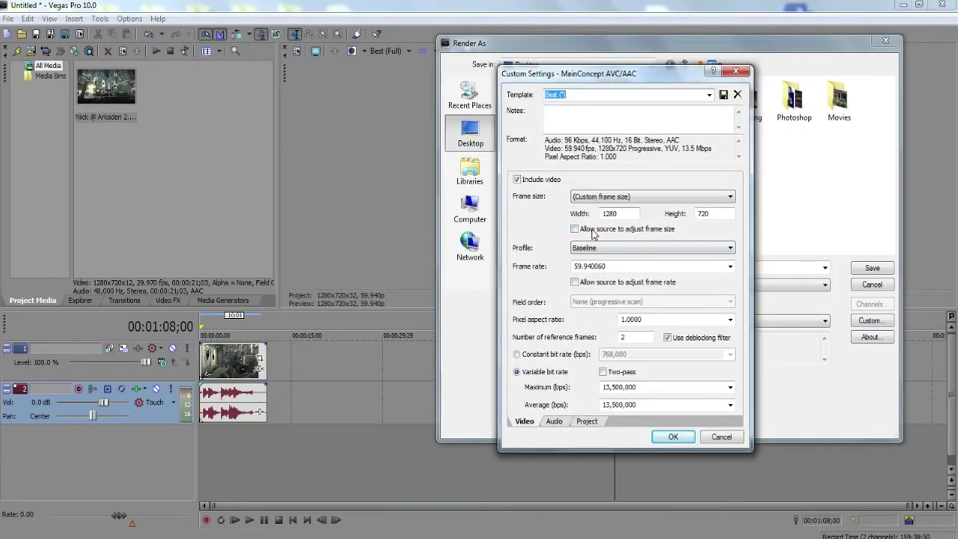
left_click(637, 213)
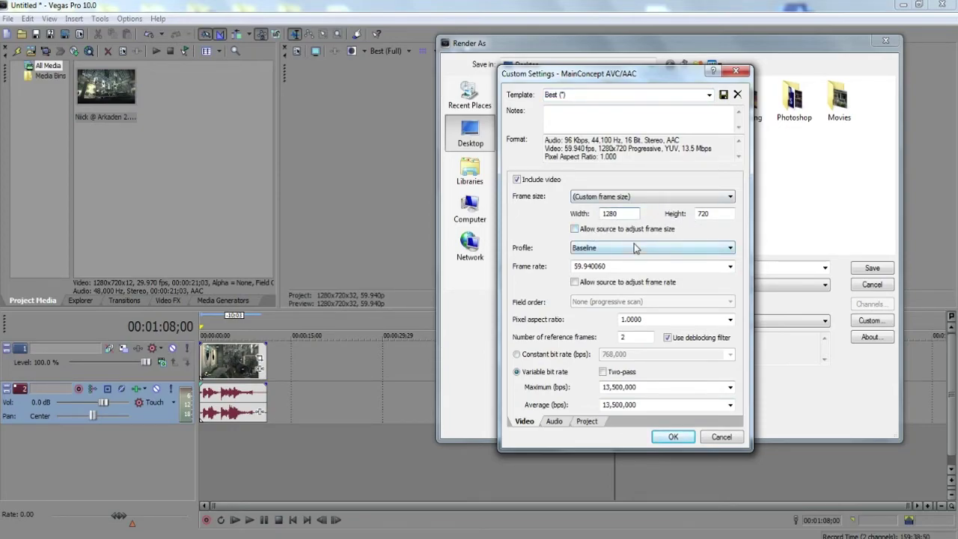
left_click(618, 213)
left_click(730, 267)
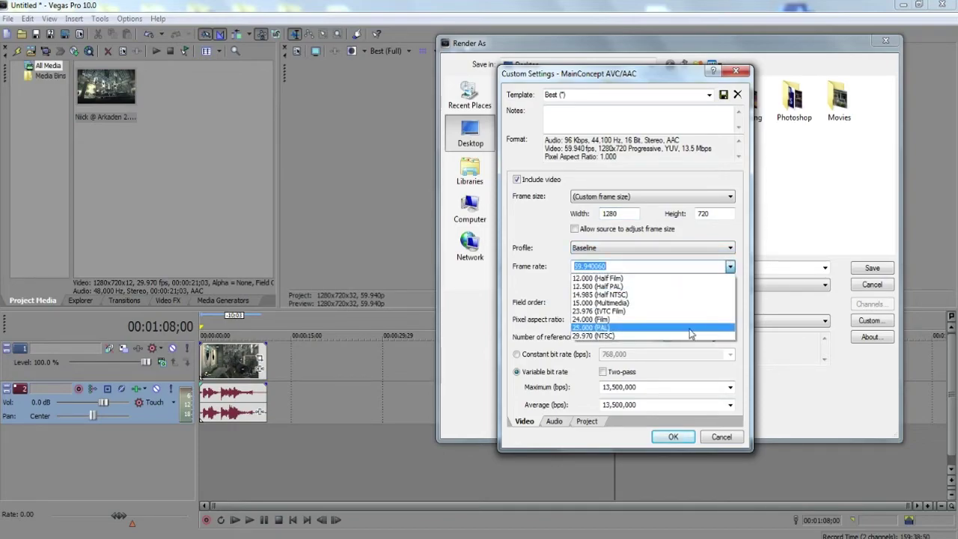
left_click(638, 264)
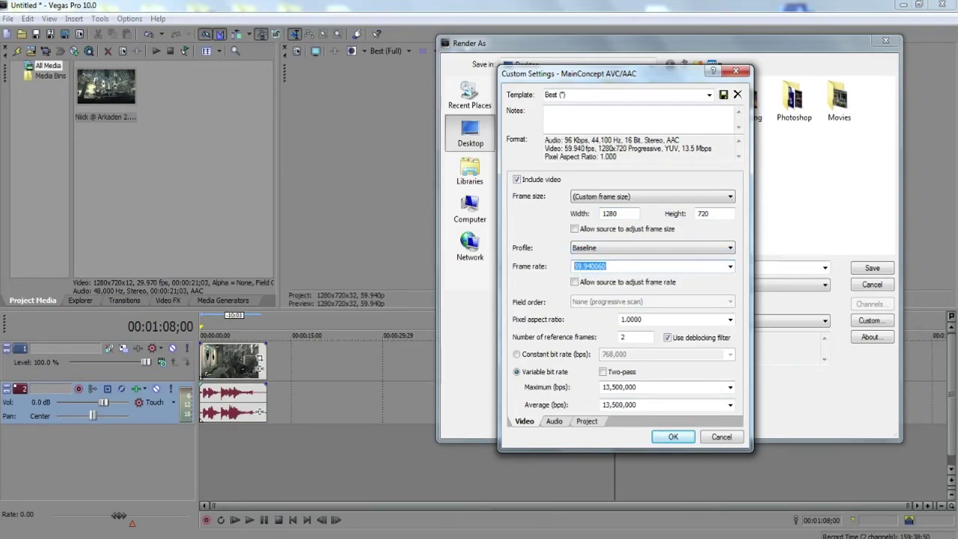
left_click(633, 265)
key("BackSpace")
key("BackSpace")
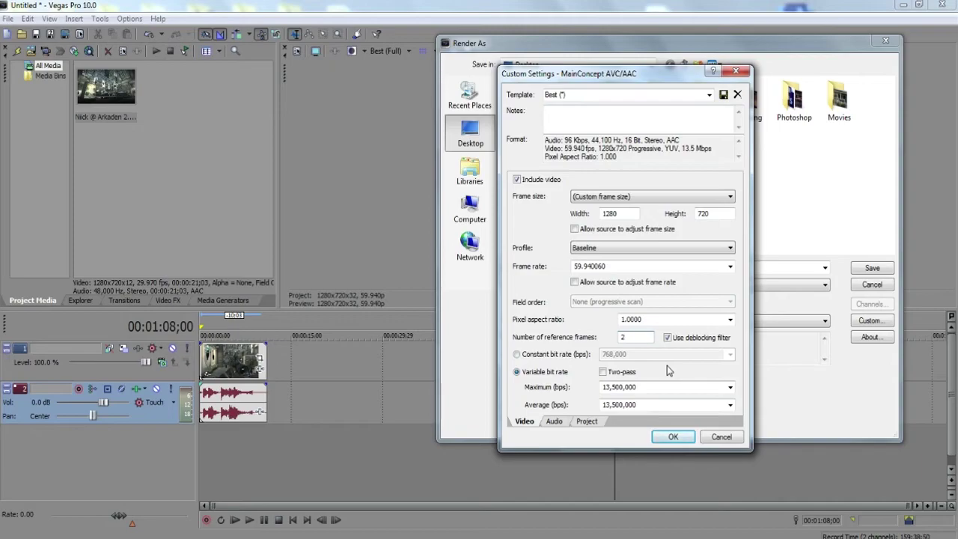
- Check the custom render audio sample rate options, keep 44,100 Hz, and accept the custom settings
left_click(557, 423)
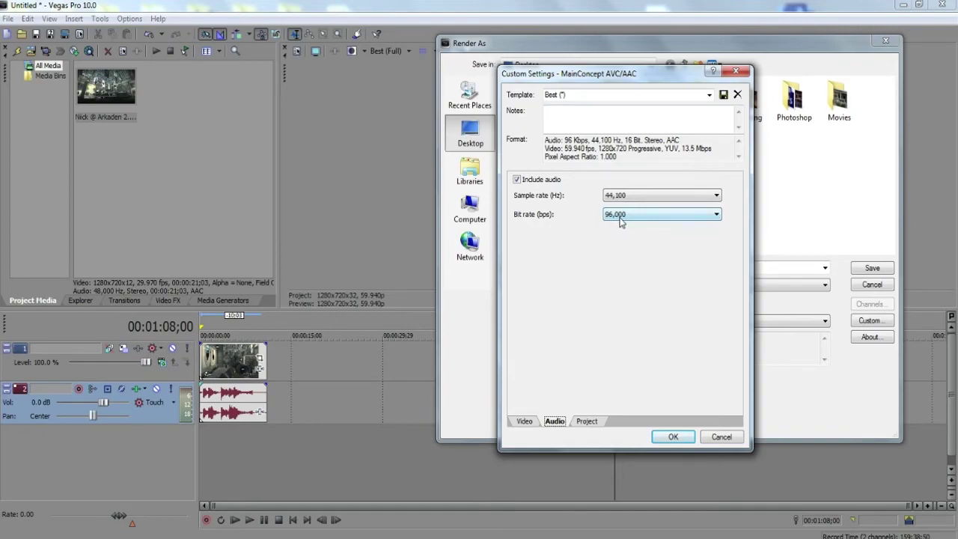
left_click(622, 195)
left_click(624, 264)
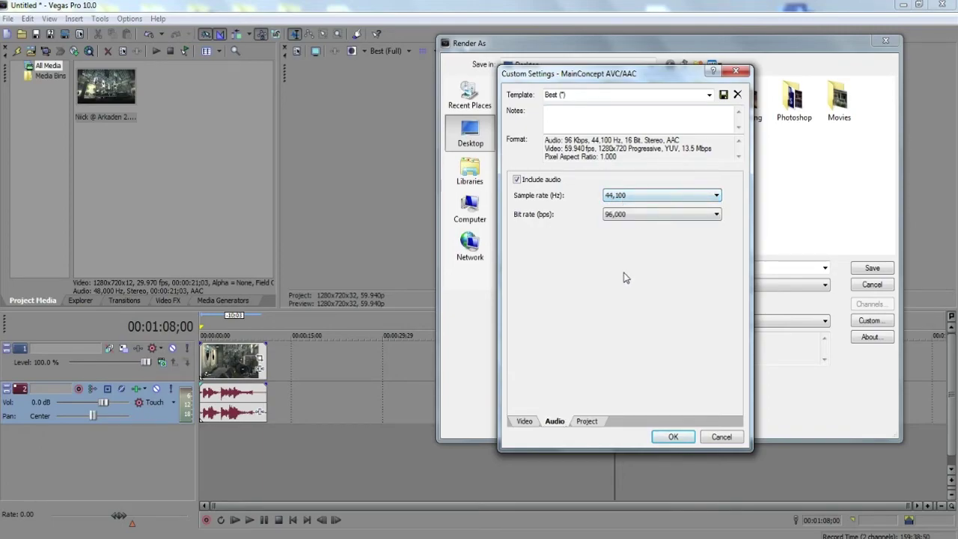
left_click(669, 440)
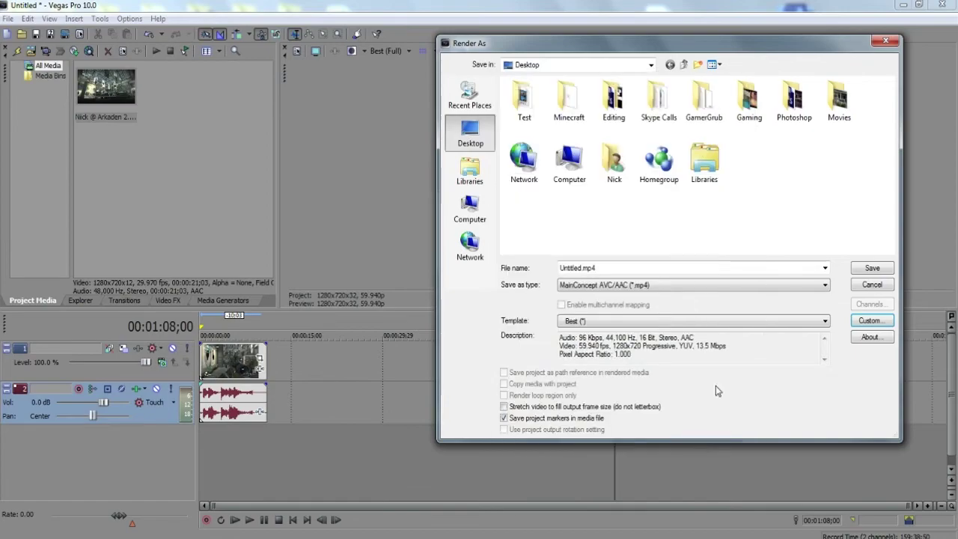
- Save the custom render settings as a new template named "For Template" and apply it to the render
left_click(861, 322)
left_click(625, 83)
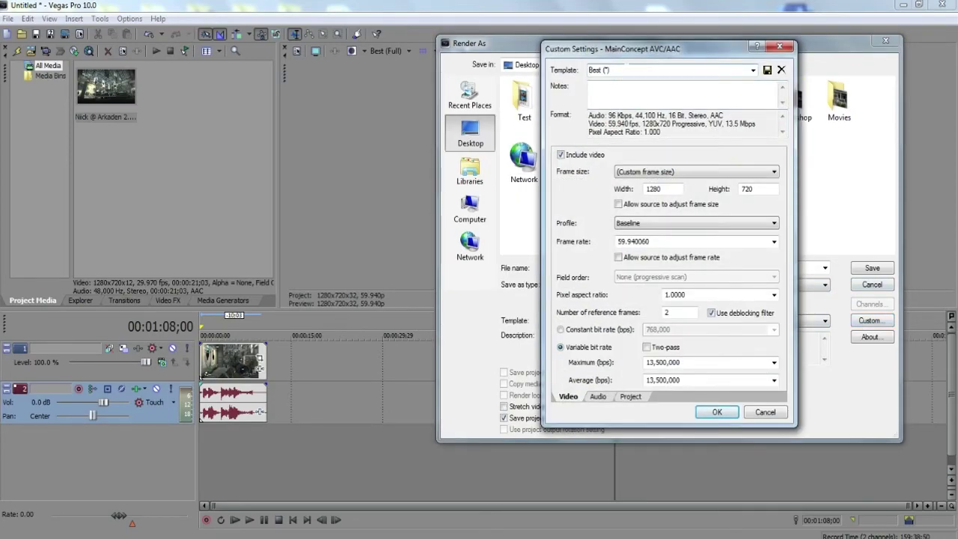
key("shift+Home")
type("F")
left_click(752, 70)
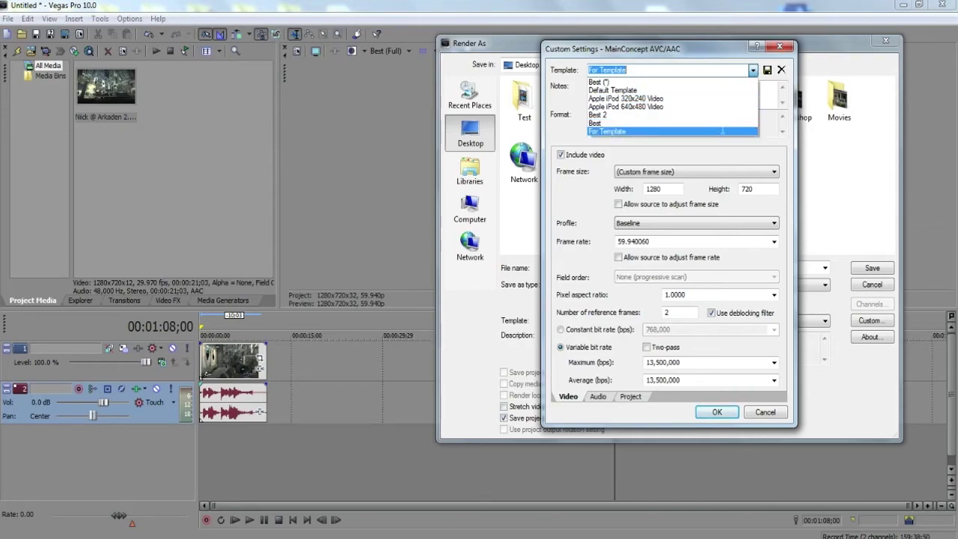
left_click(723, 132)
left_click(732, 411)
- Switch the render template from For Template to Best, and close the render dialog without rendering
left_click(778, 321)
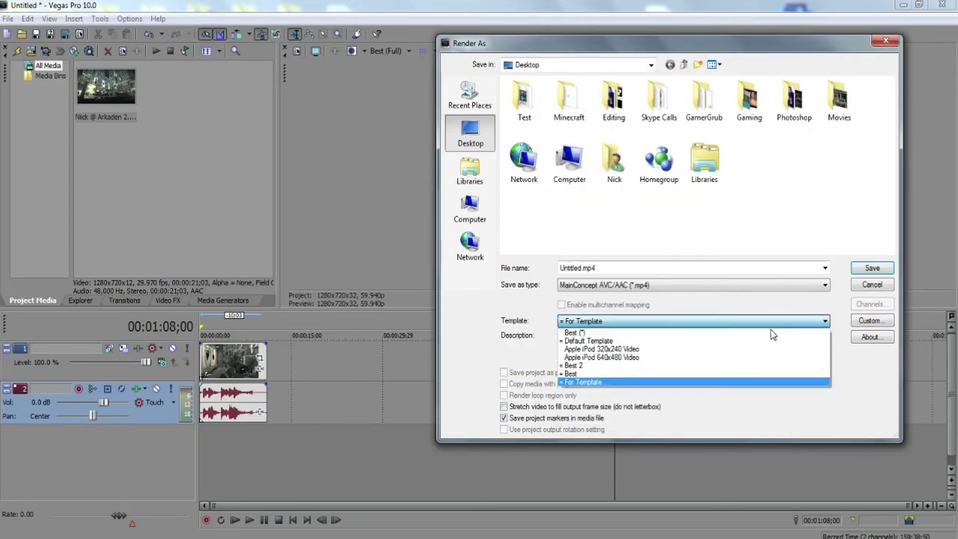
left_click(699, 389)
left_click(644, 322)
left_click(626, 376)
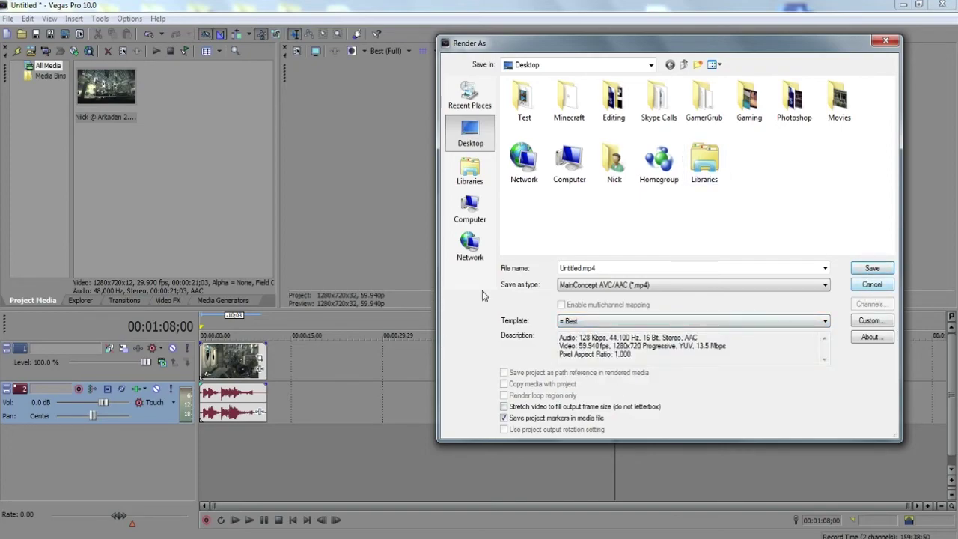
left_click(869, 288)
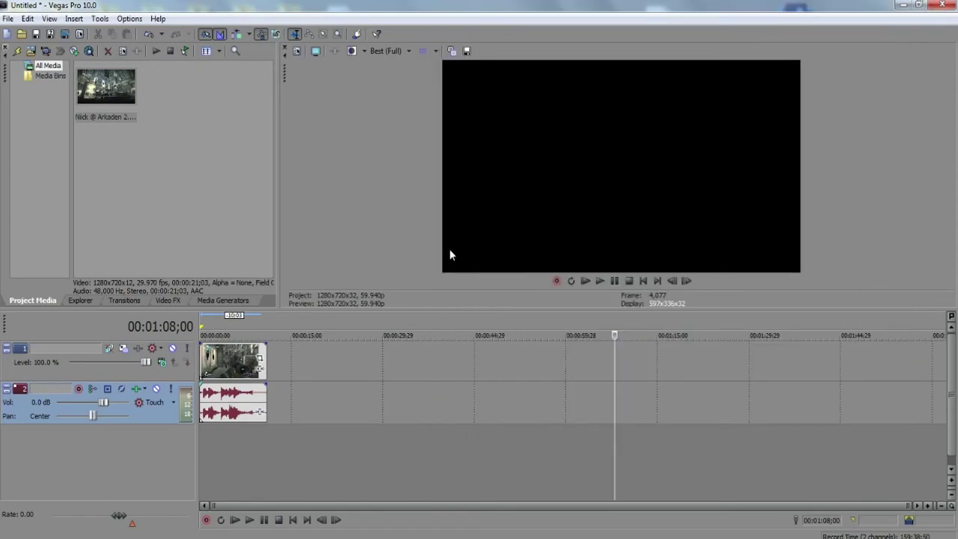
- Preview the gameplay clip by placing the playback cursor at several points along its video and audio on the timeline
left_click(186, 163)
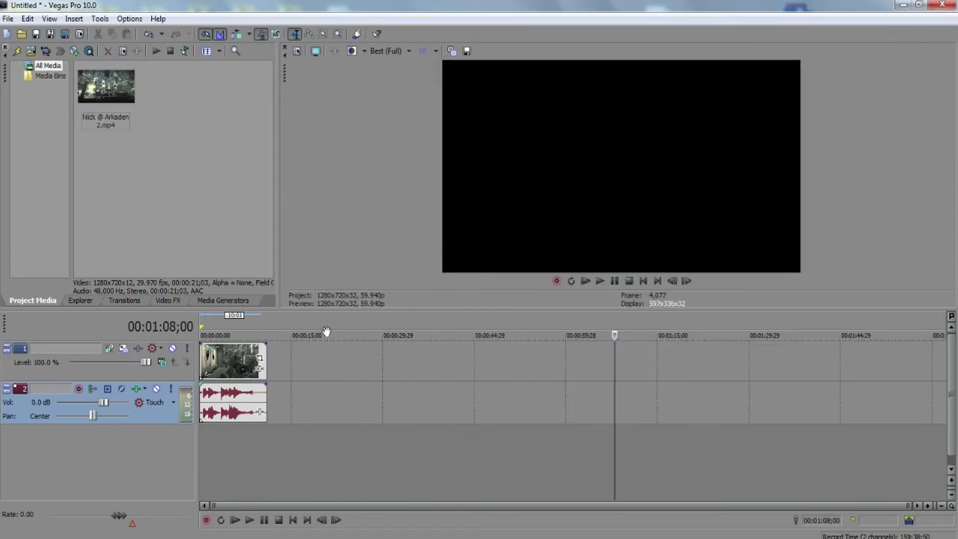
left_click(353, 373)
left_click(315, 372)
left_click(228, 369)
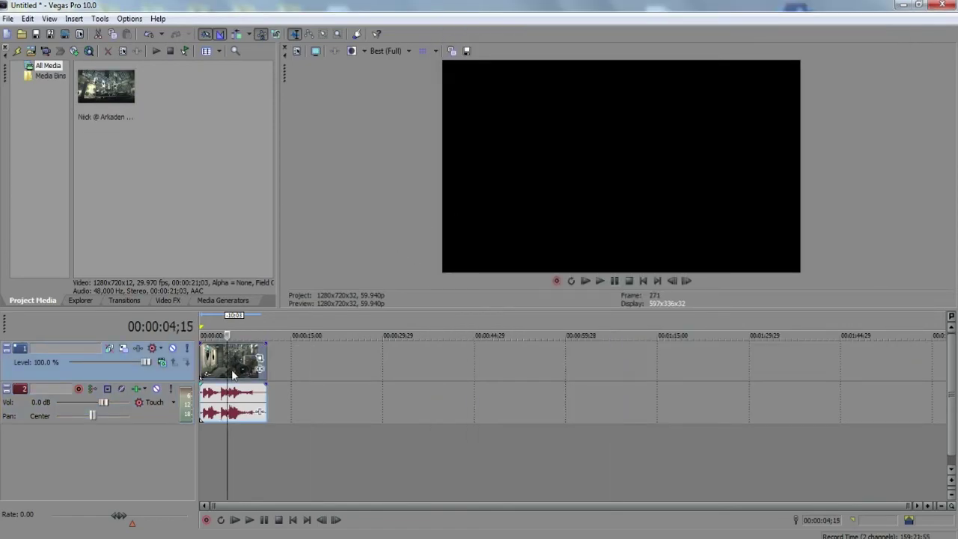
left_click(244, 407)
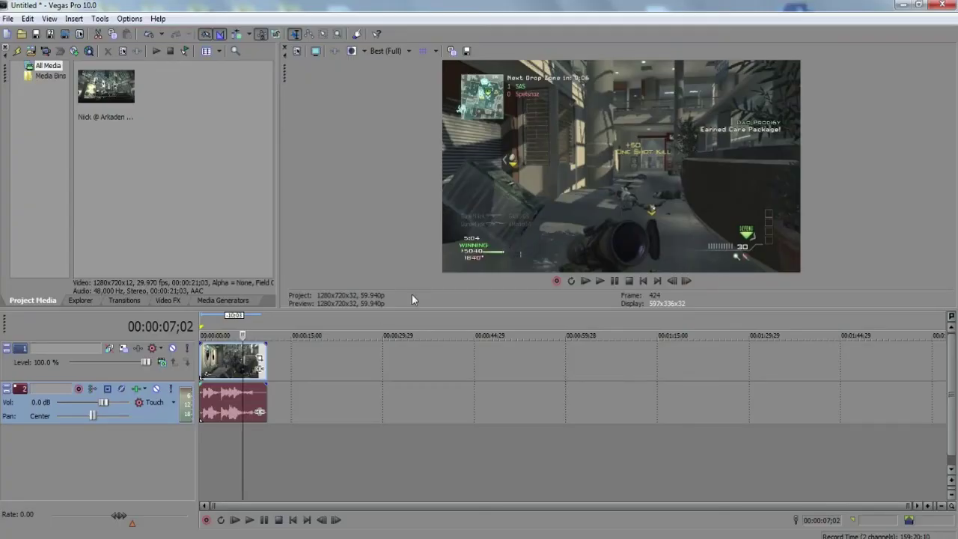
left_click(217, 362)
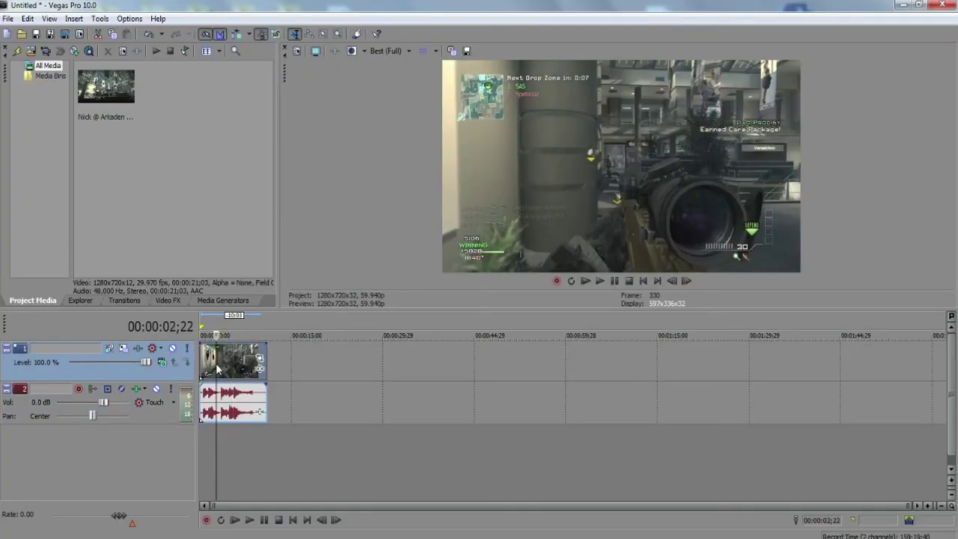
left_click(230, 368)
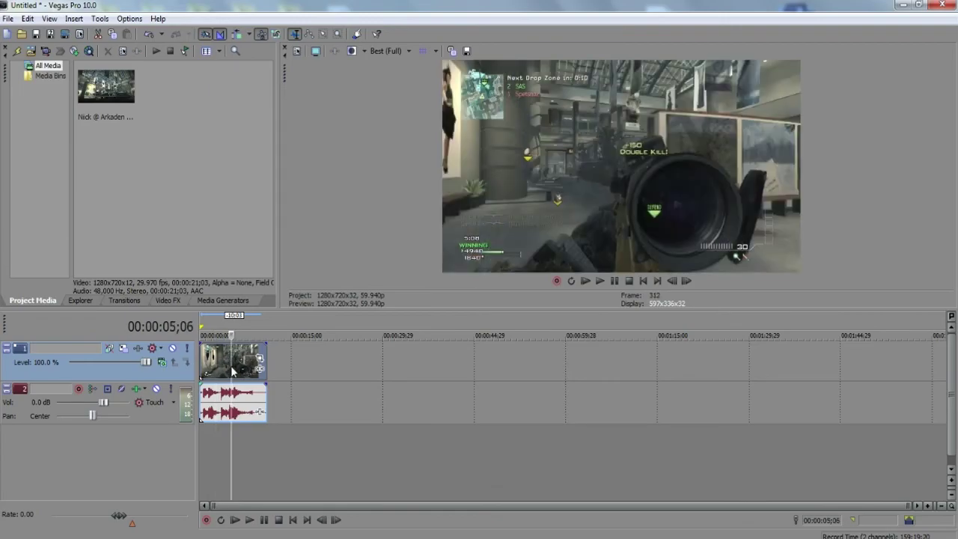
left_click(217, 381)
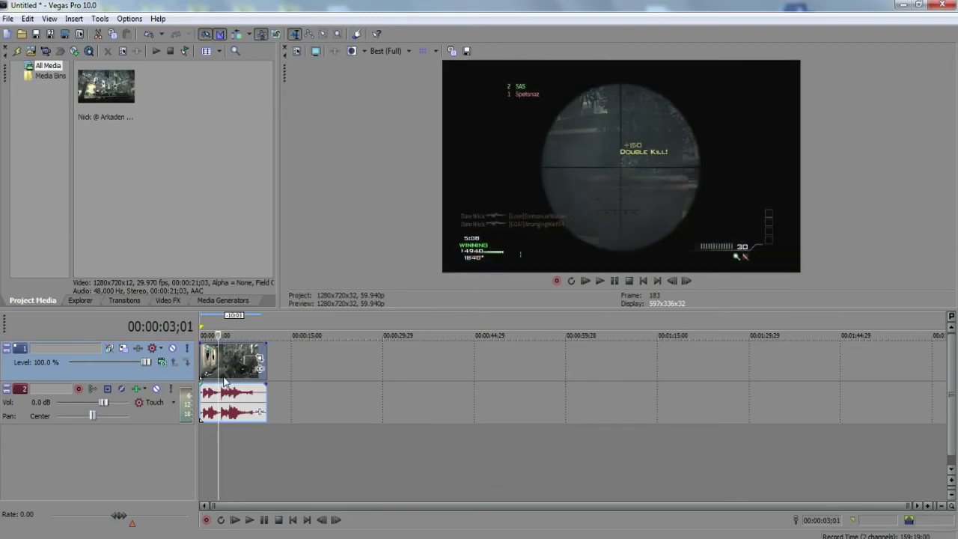
left_click(222, 382)
left_click(209, 378)
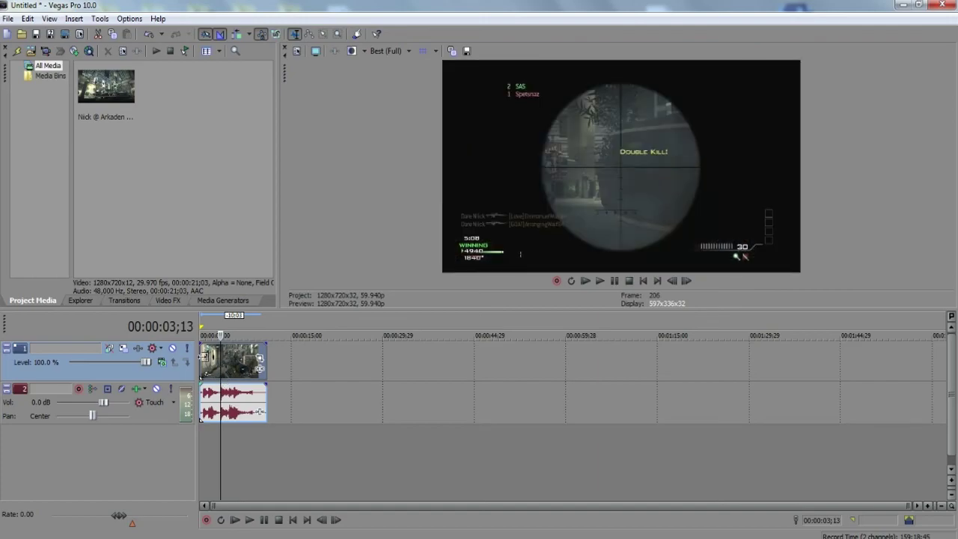
left_click(209, 363)
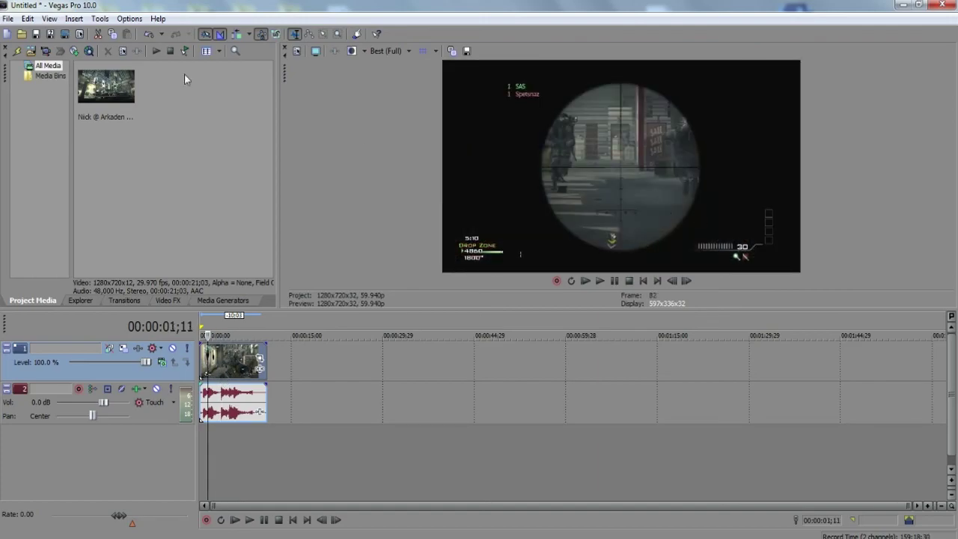